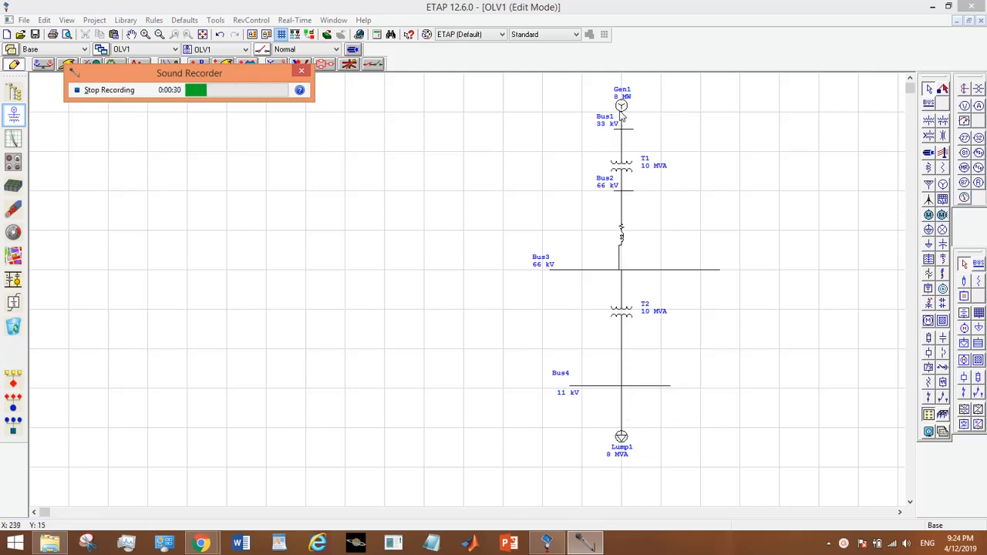
# Review the rating data of generator Gen1 and of transformer T1.
pyautogui.click(622, 113)
pyautogui.doubleClick(622, 113)
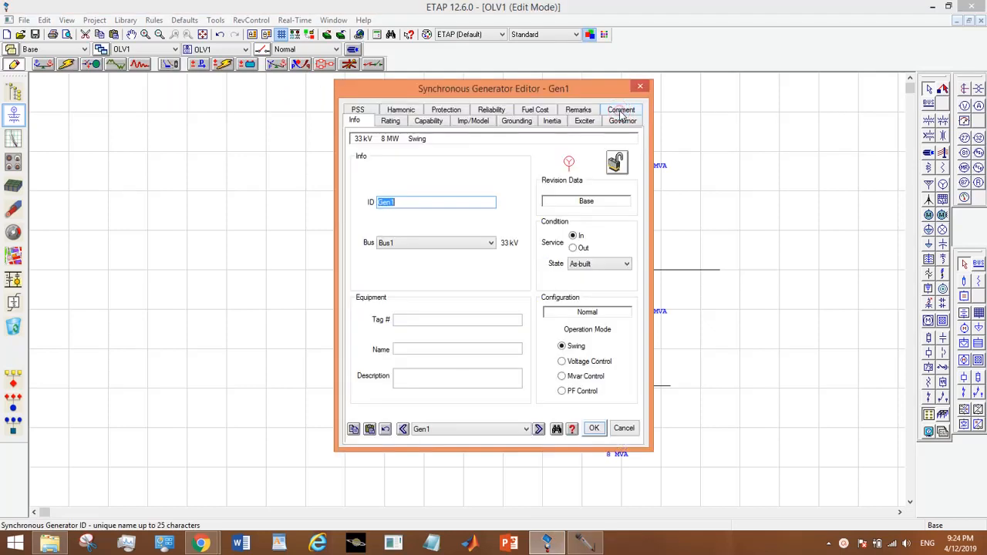
pyautogui.click(390, 124)
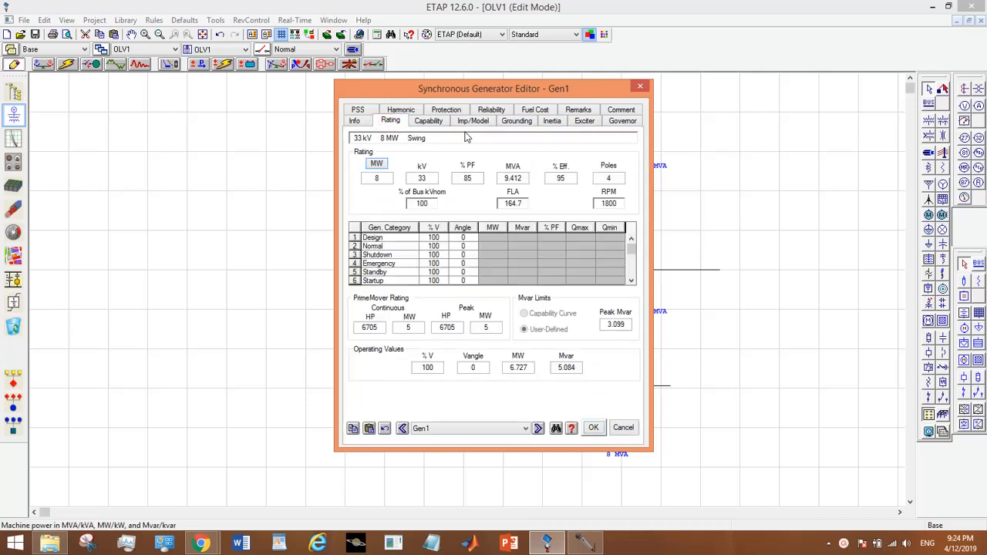
pyautogui.click(640, 87)
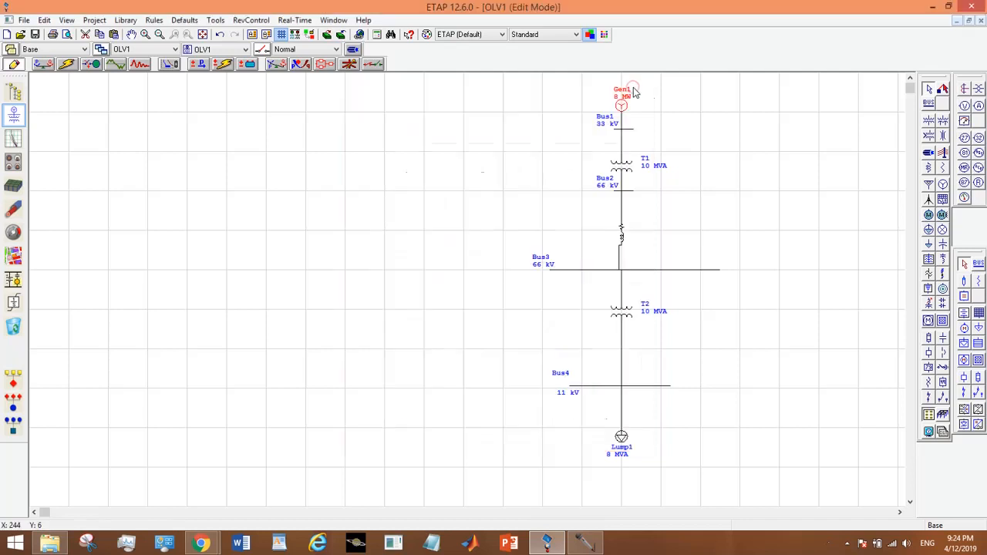
pyautogui.doubleClick(619, 168)
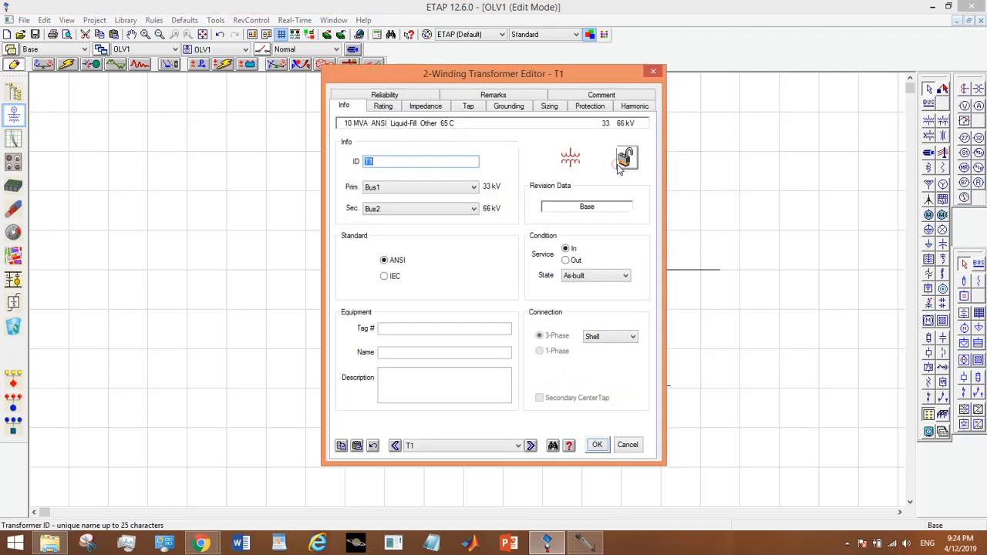
pyautogui.click(383, 108)
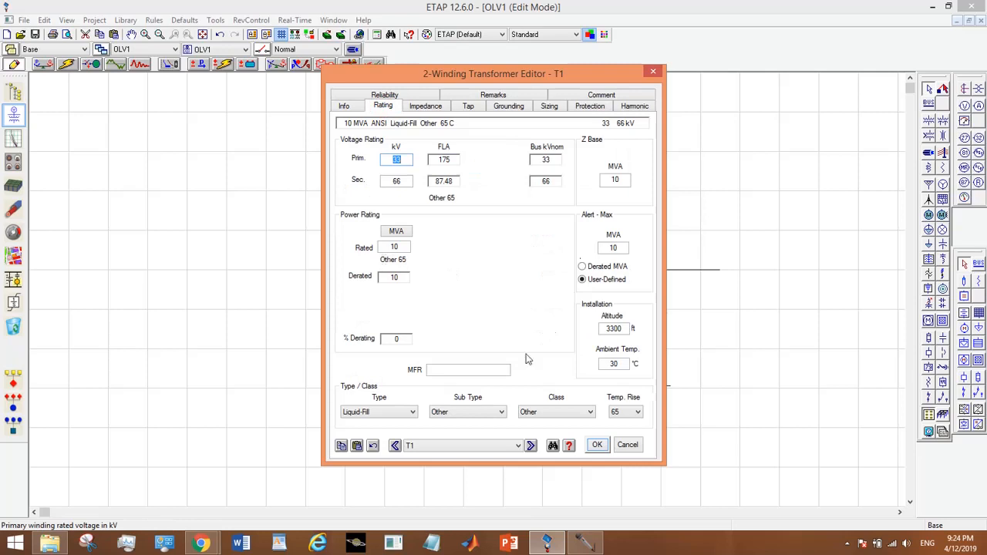
pyautogui.click(598, 447)
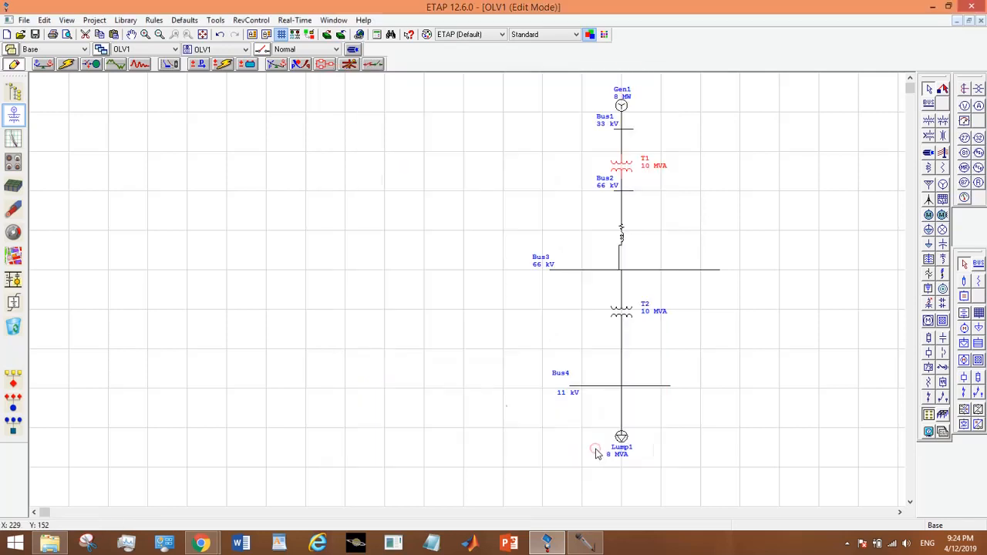
# Review transmission line Line1's length, conductor parameters, phase conductor library selection and tower configuration.
pyautogui.doubleClick(622, 235)
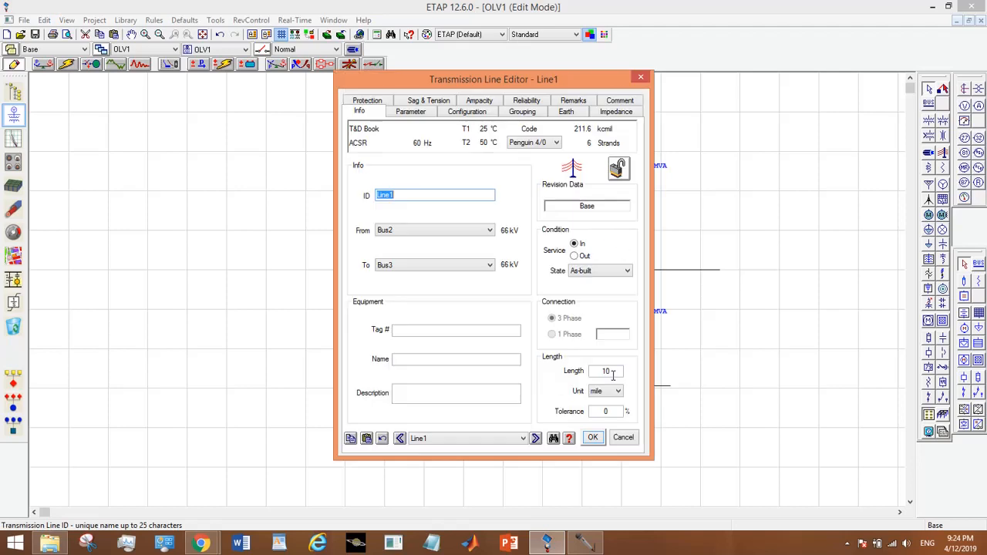
pyautogui.click(407, 114)
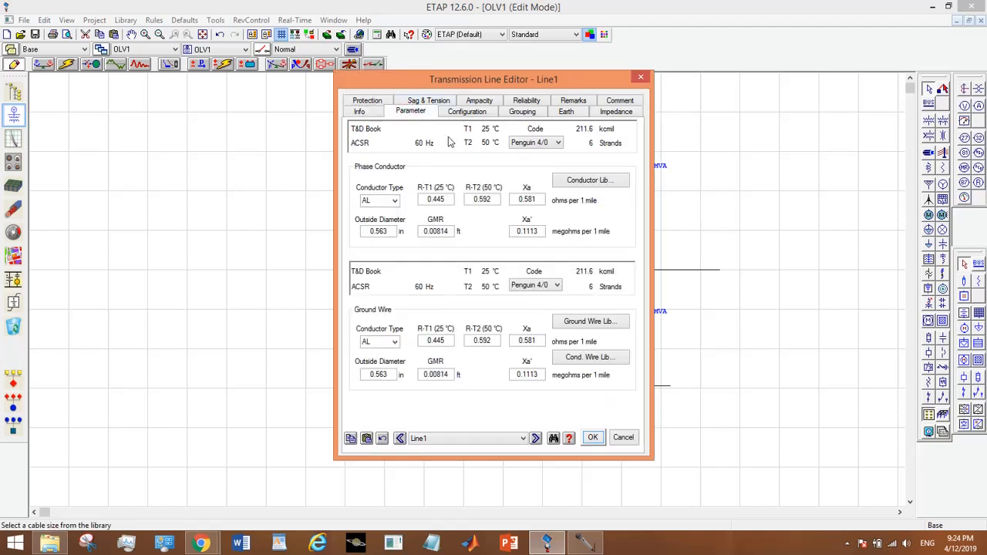
pyautogui.click(572, 180)
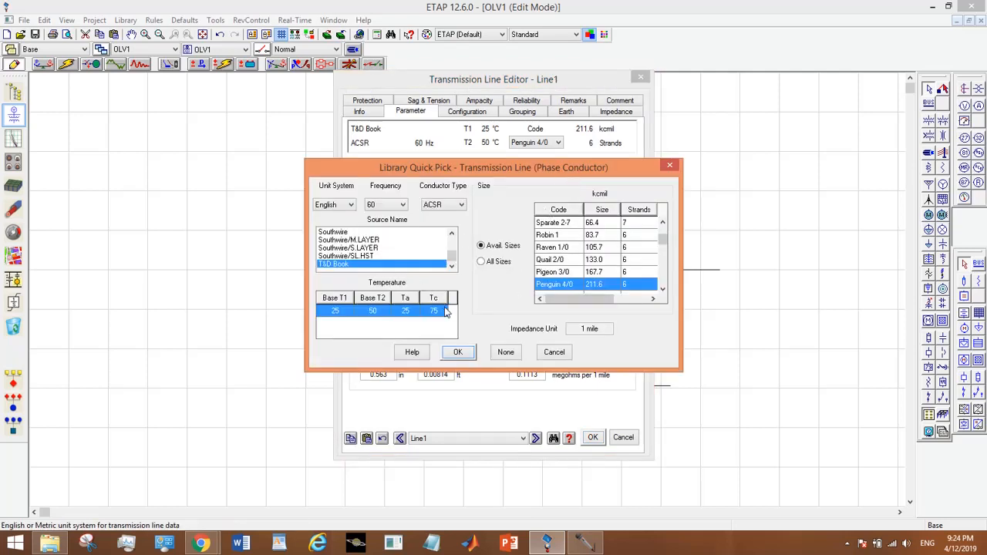
pyautogui.click(458, 352)
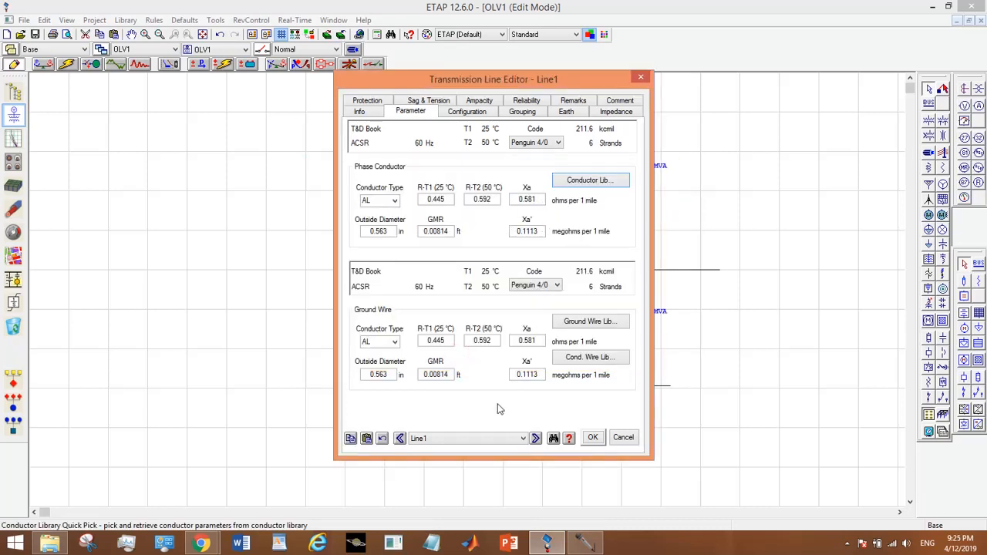
pyautogui.click(455, 112)
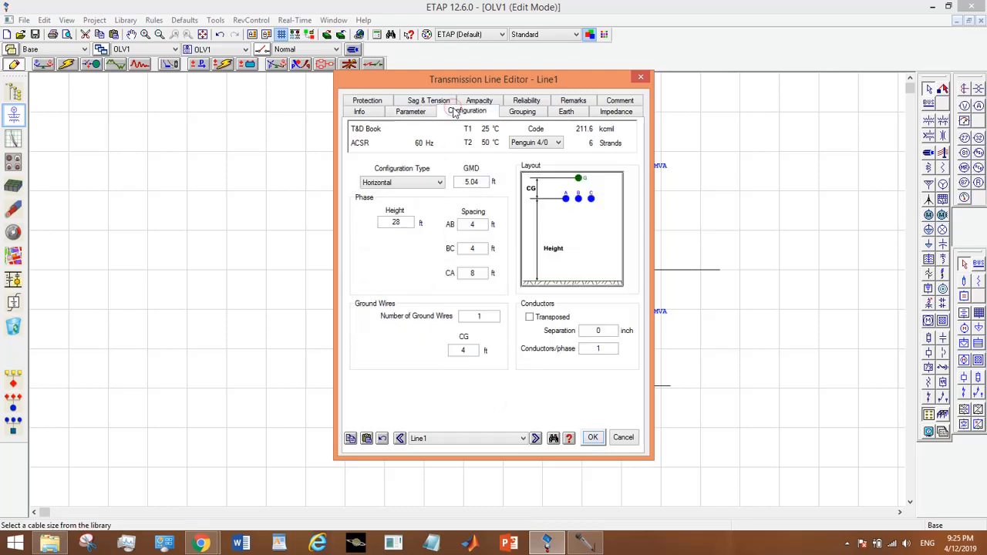
pyautogui.click(590, 439)
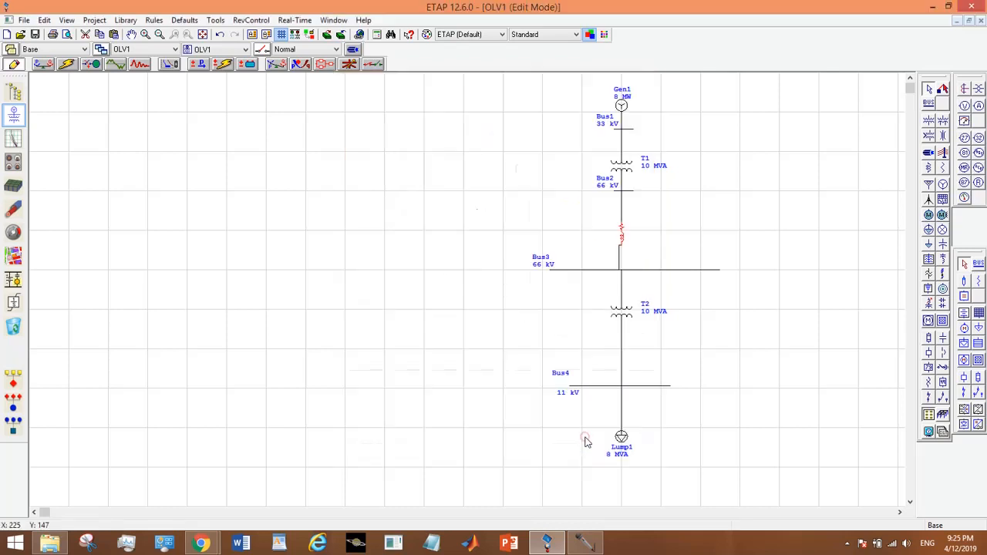
# Review transformer T2's ratings and impedance and the general data of lumped load Lump1.
pyautogui.doubleClick(624, 318)
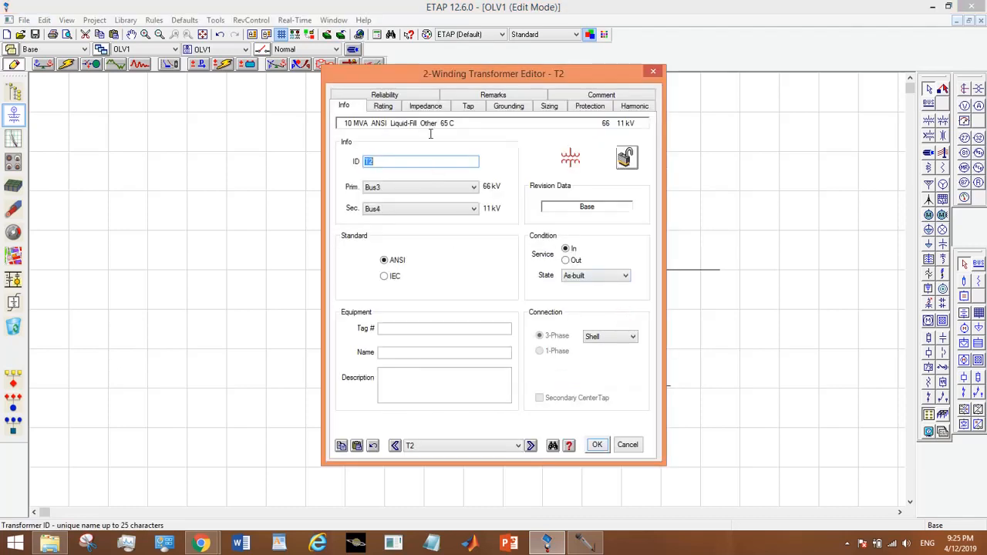
pyautogui.click(392, 108)
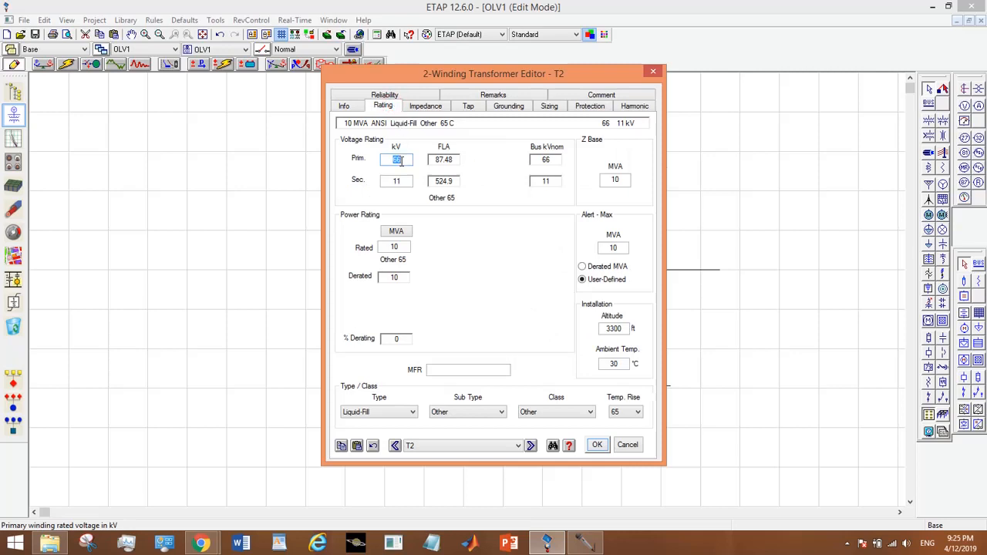
pyautogui.click(441, 108)
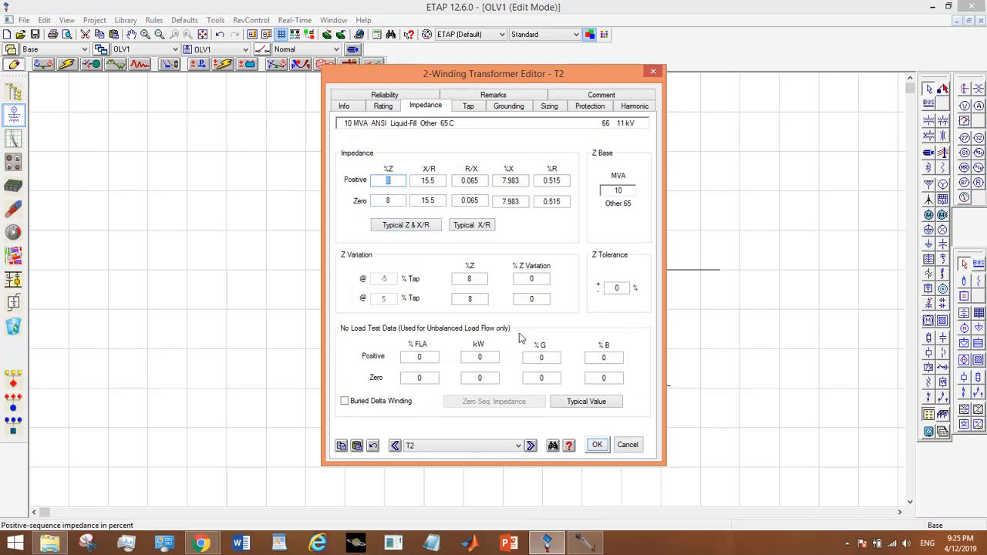
pyautogui.click(598, 446)
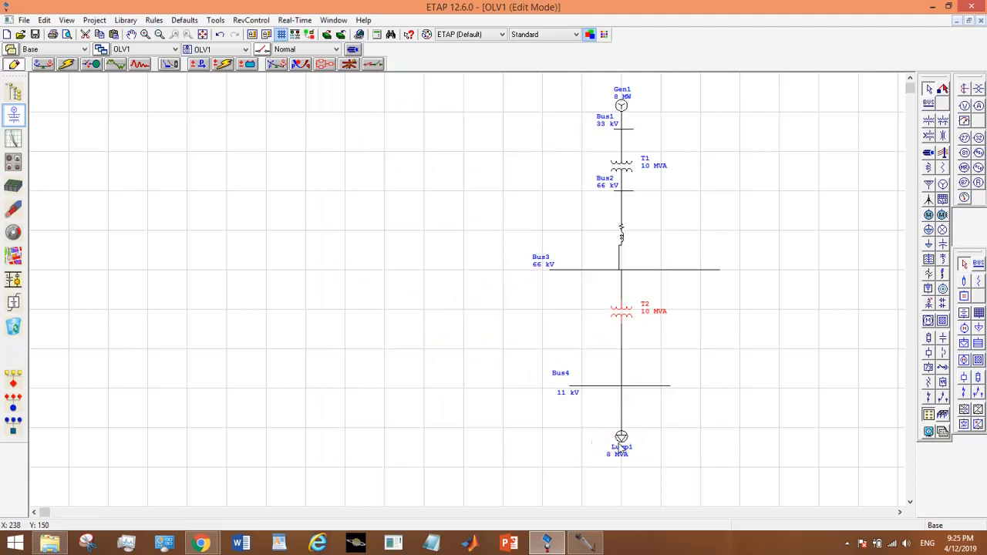
pyautogui.doubleClick(621, 441)
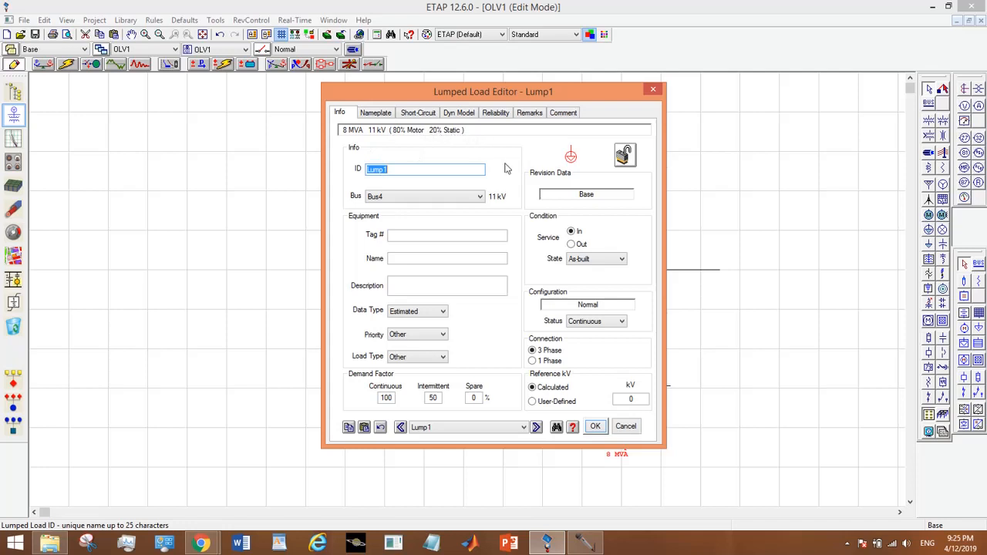
pyautogui.click(596, 428)
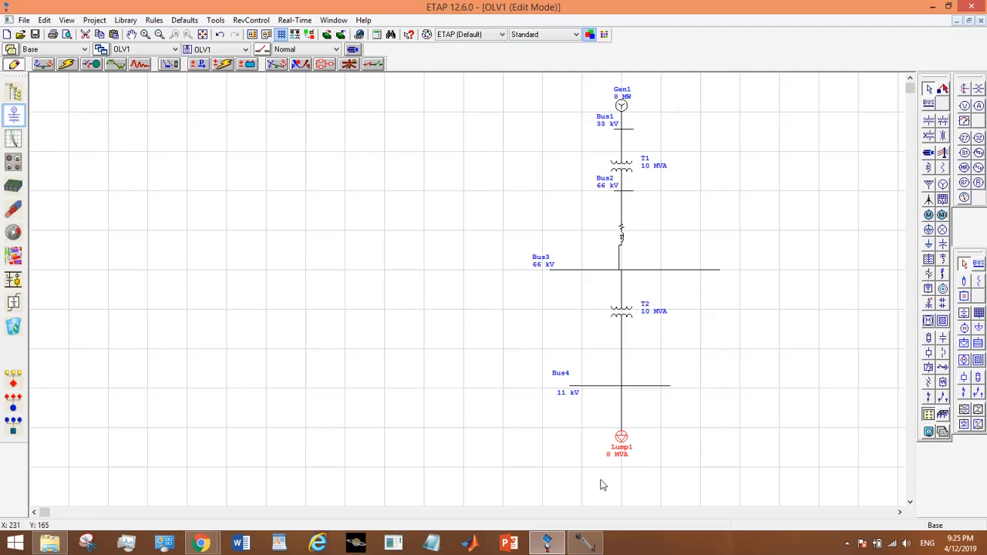
pyautogui.click(426, 320)
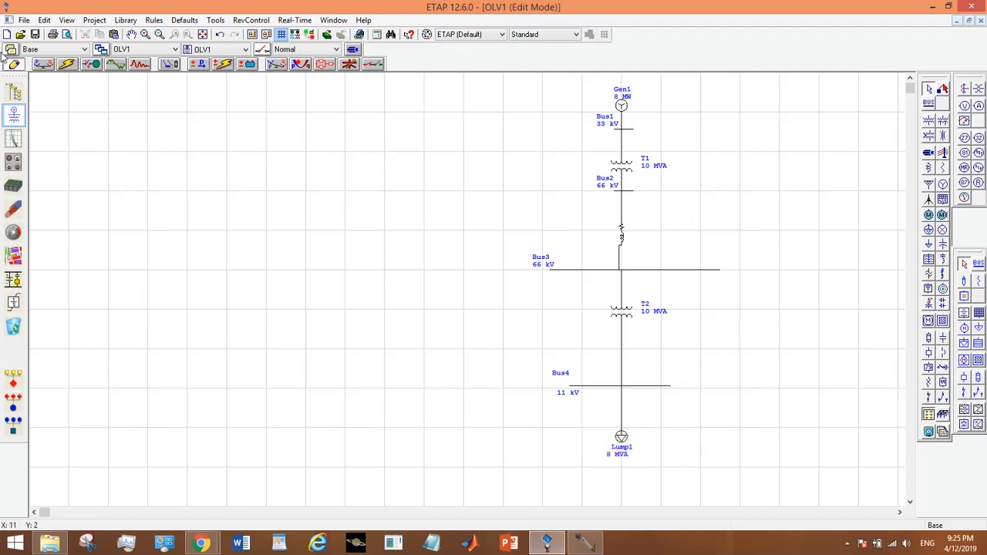
# Run a load flow analysis on the network, examine its critical and marginal alerts, and return to the full one-line diagram.
pyautogui.click(43, 64)
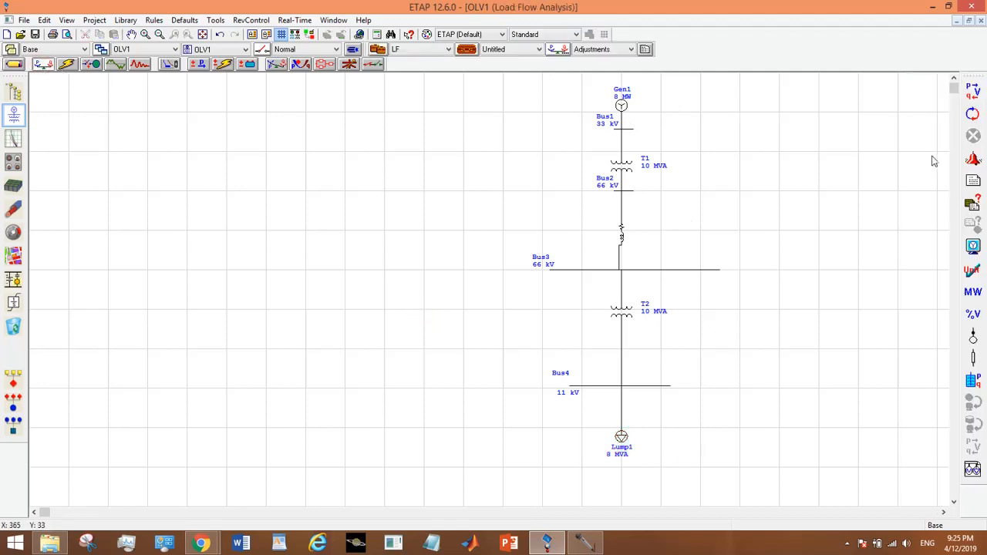
pyautogui.click(975, 93)
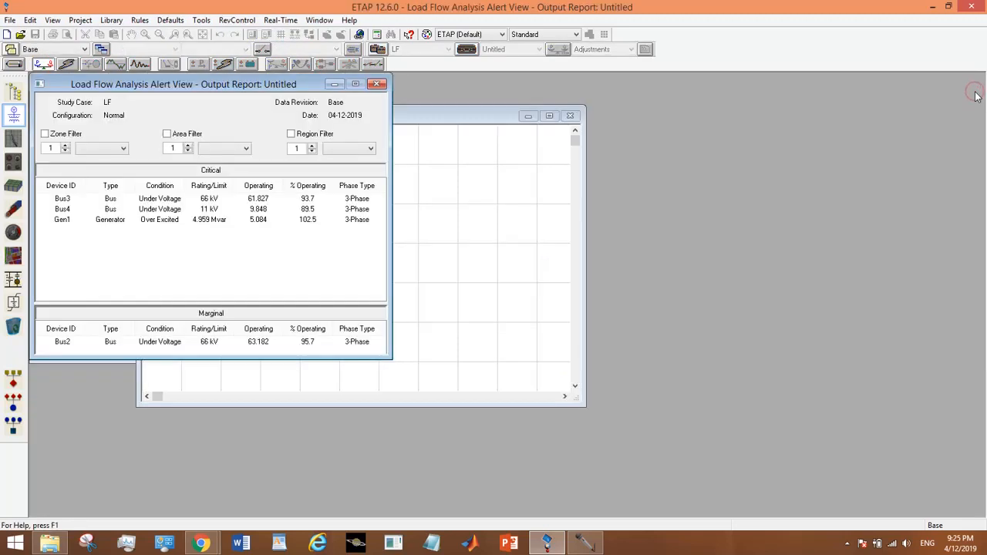
pyautogui.click(356, 85)
pyautogui.moveTo(286, 85); pyautogui.dragTo(540, 82)
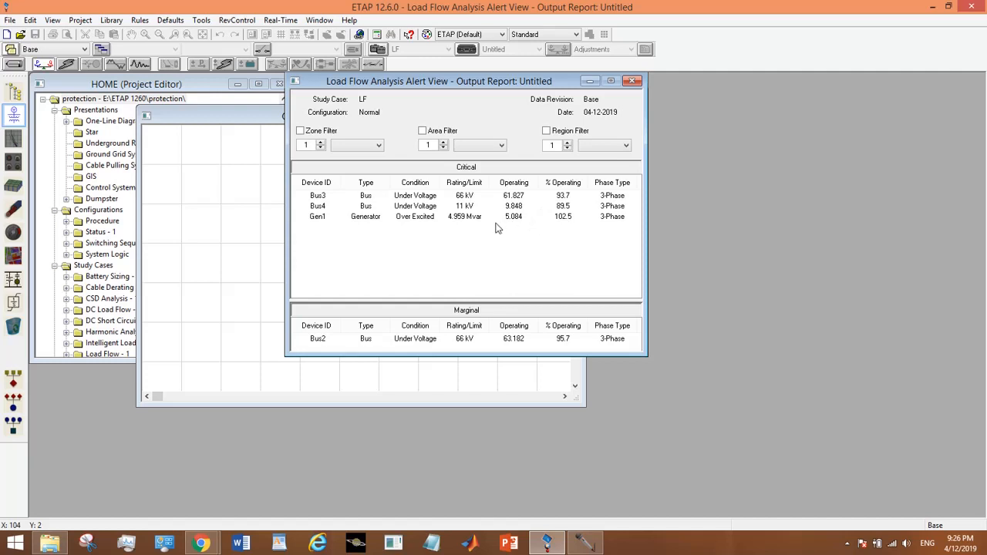
pyautogui.click(590, 81)
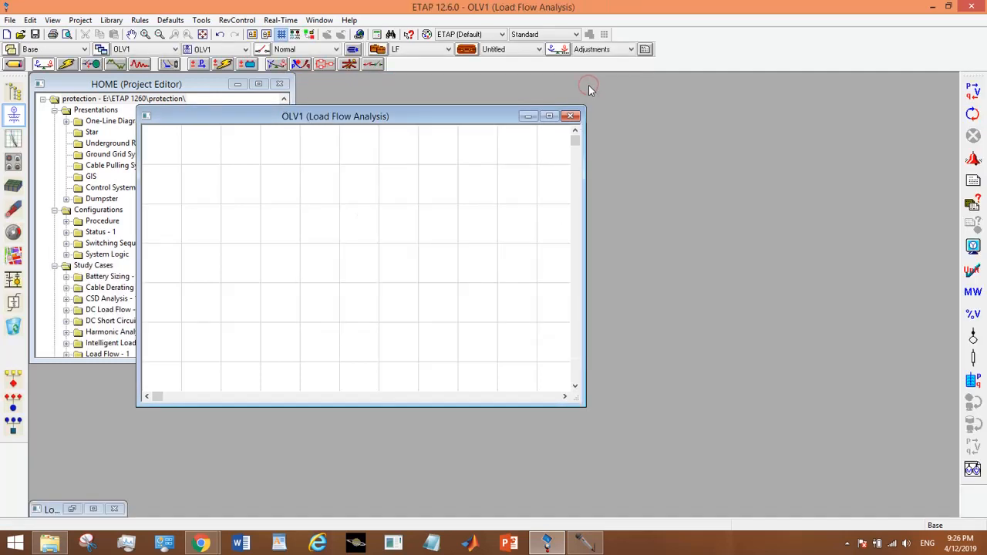
pyautogui.click(549, 116)
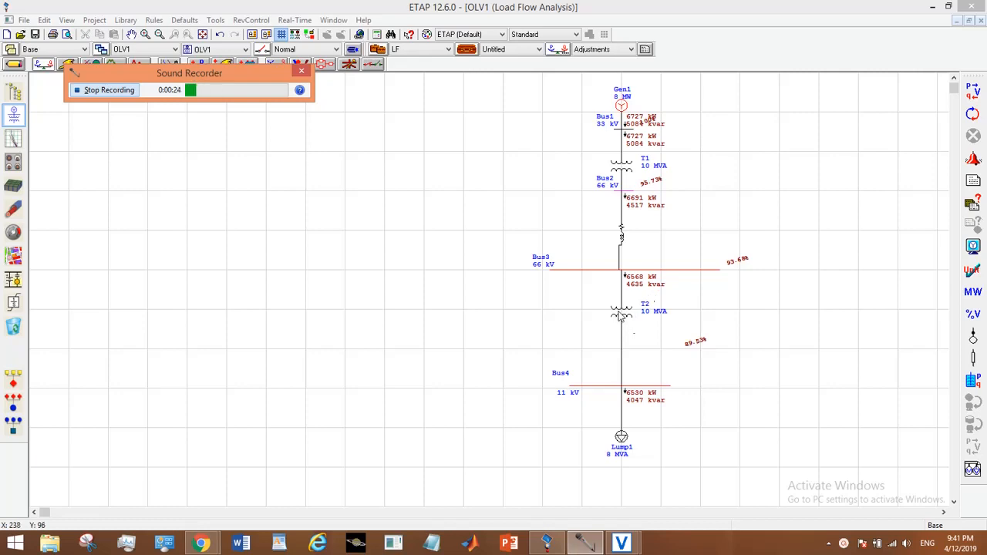
# Enable AVR on the primary load tap changer of transformer T2 and change its operating tap.
pyautogui.doubleClick(621, 315)
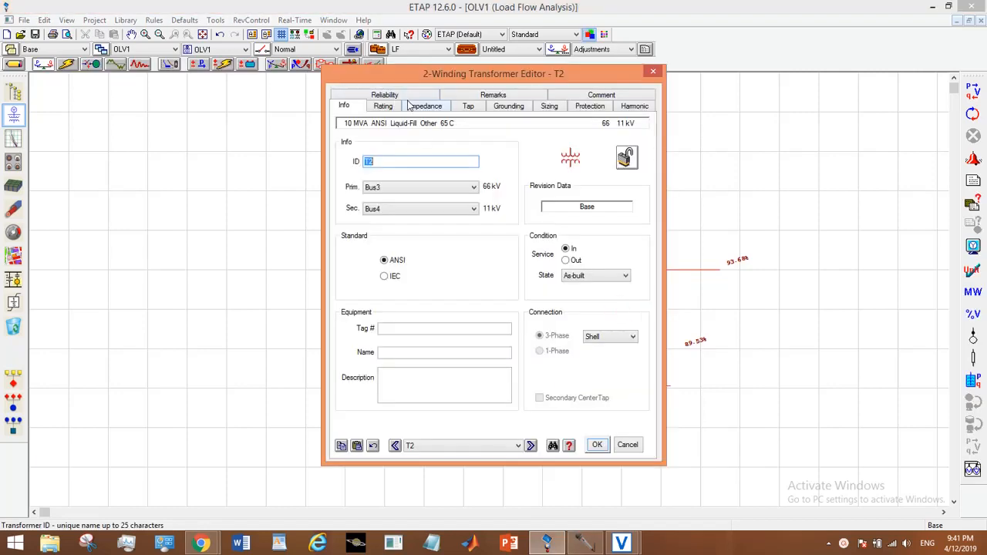
pyautogui.click(468, 108)
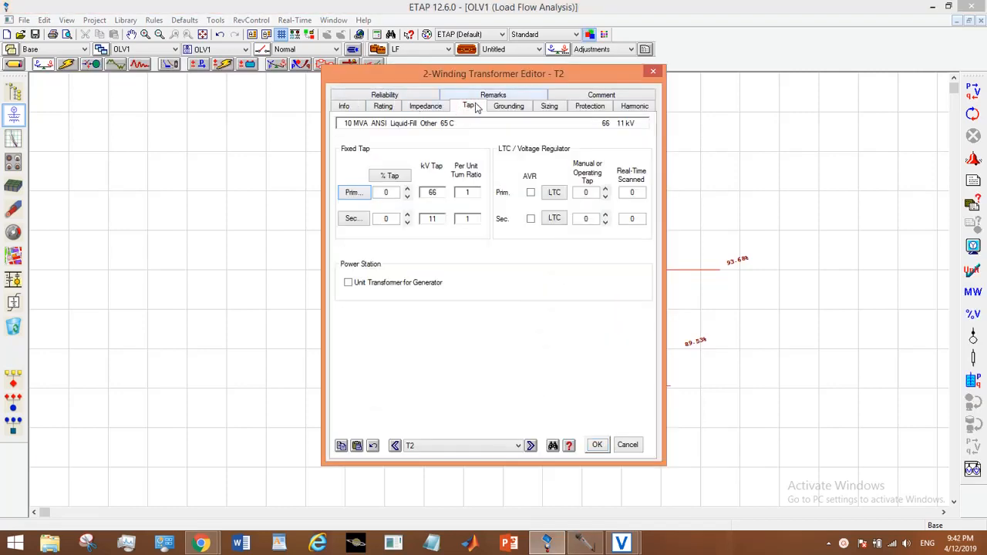
pyautogui.moveTo(506, 79); pyautogui.dragTo(293, 123)
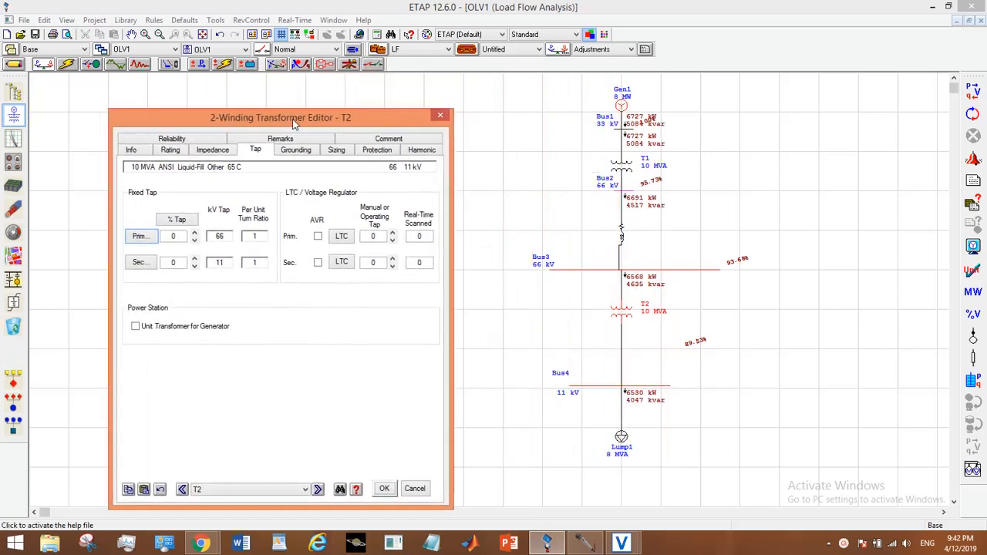
pyautogui.click(317, 237)
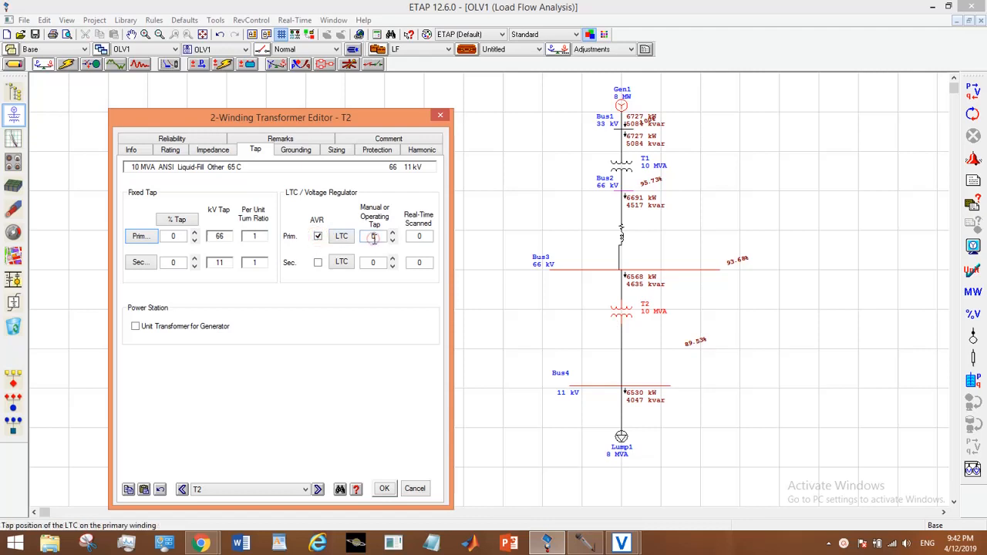
pyautogui.click(374, 239)
pyautogui.press('Return')
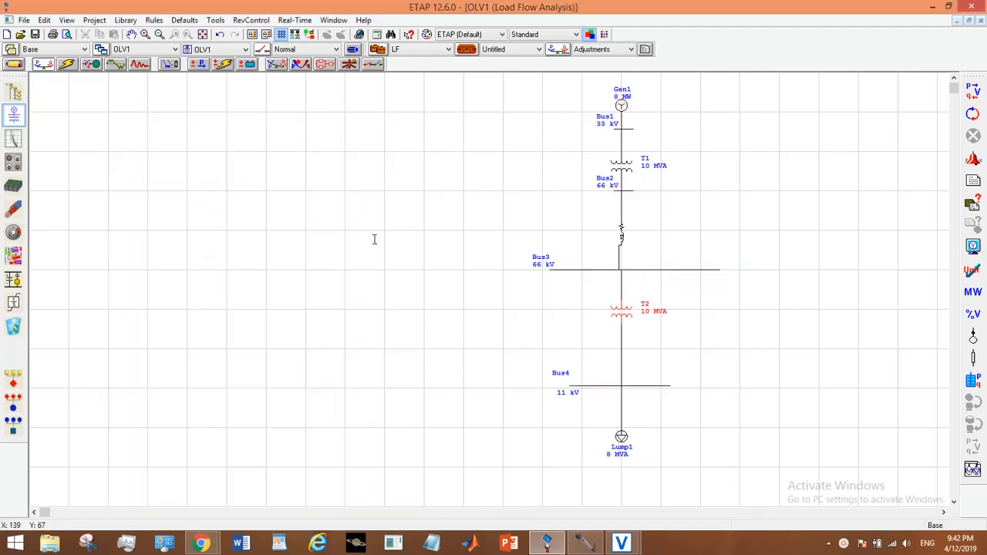
# Enable AVR on the secondary load tap changer of transformer T1 and set its operating tap to 0.6.
pyautogui.doubleClick(625, 176)
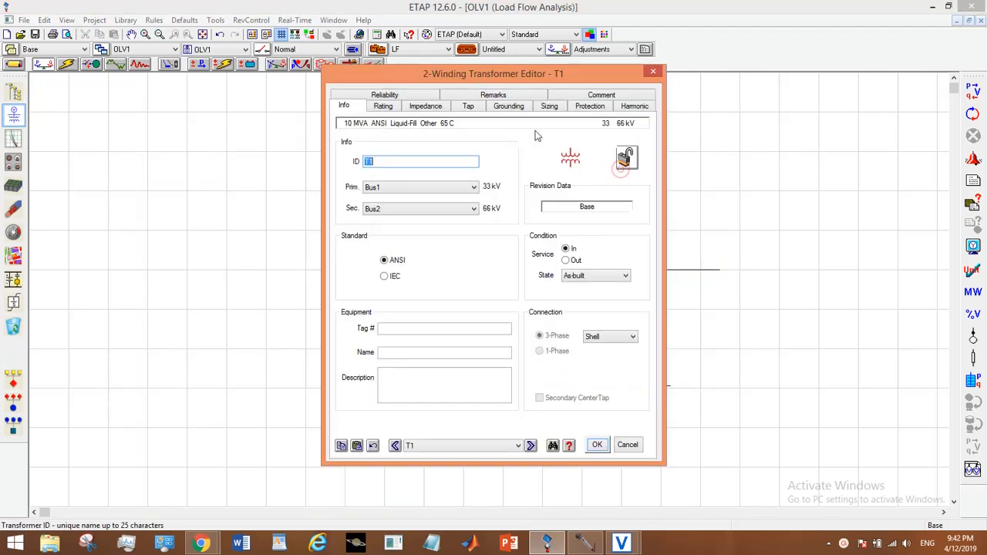
pyautogui.click(469, 107)
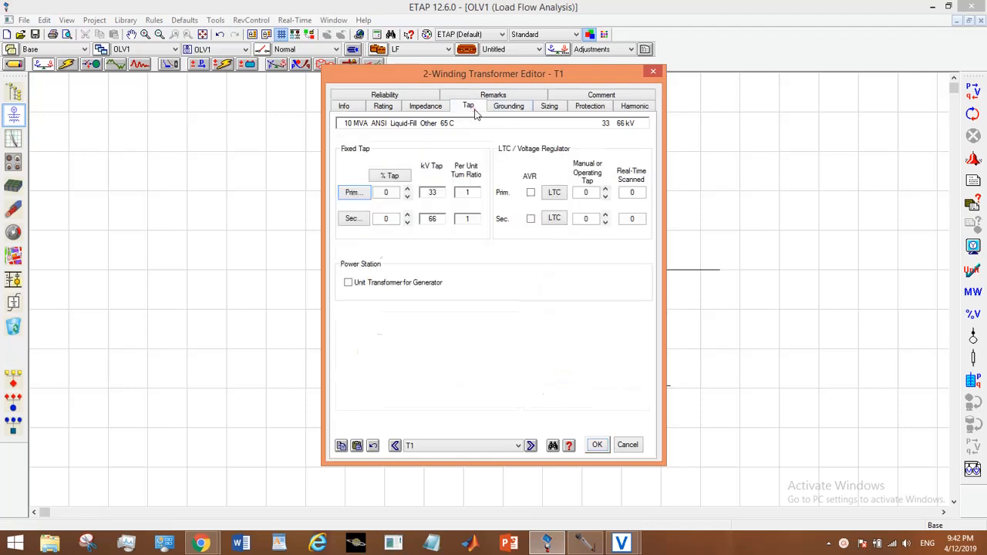
pyautogui.click(531, 220)
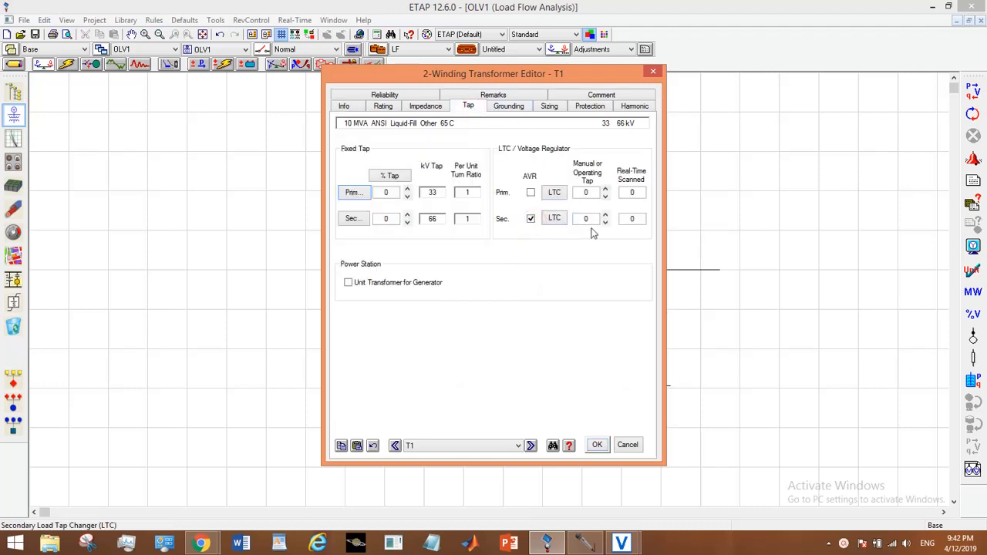
pyautogui.doubleClick(587, 220)
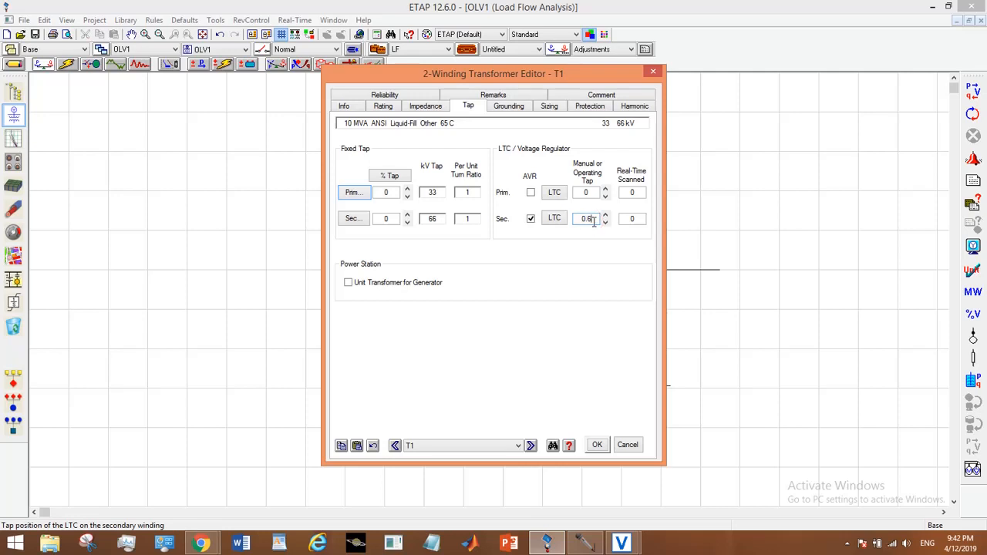
pyautogui.press('Return')
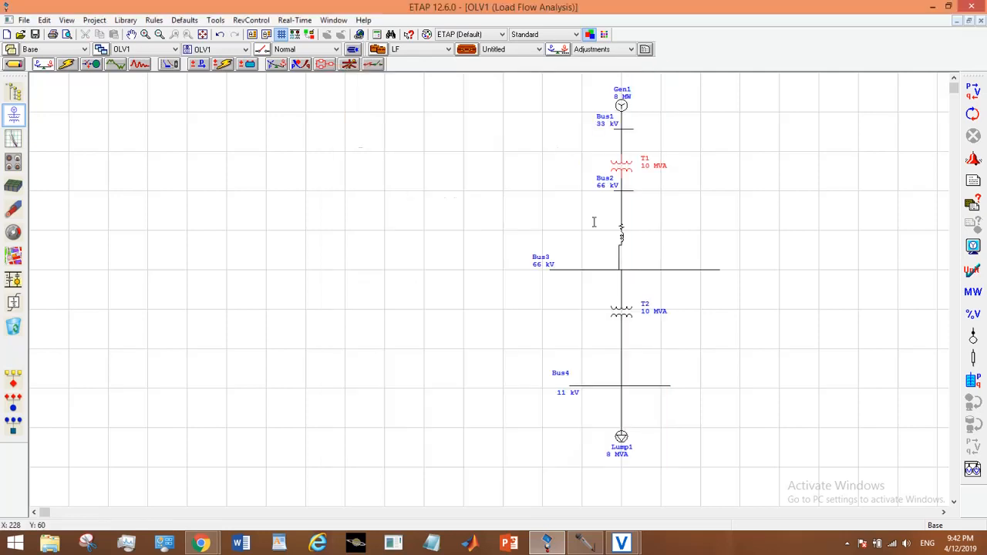
# Rerun the load flow analysis, check the alert view, and return to the one-line diagram.
pyautogui.click(974, 92)
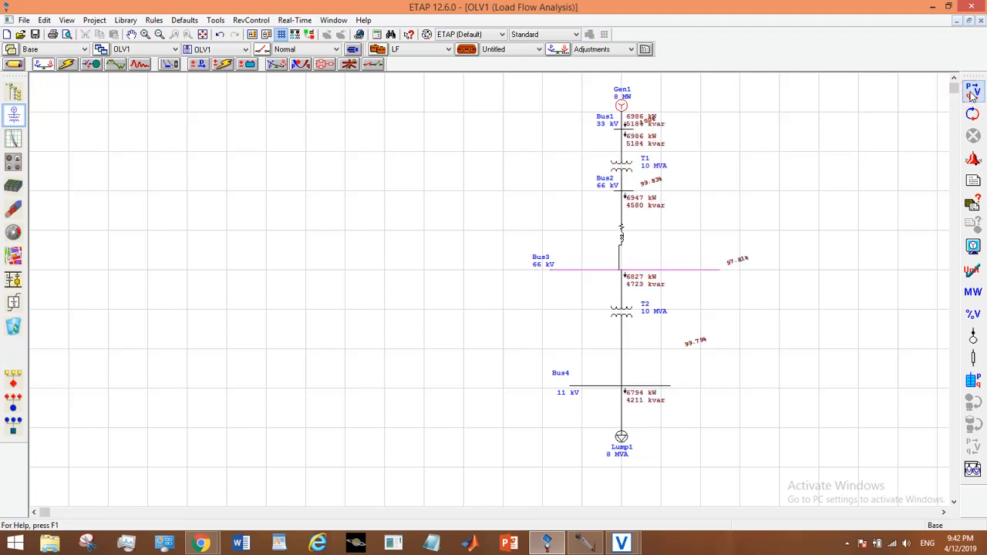
pyautogui.click(973, 159)
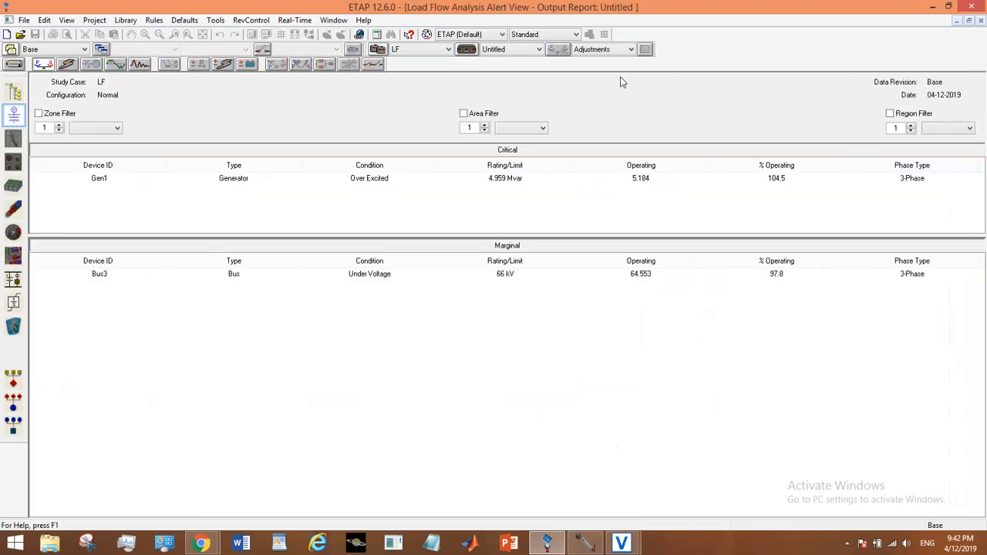
pyautogui.click(13, 114)
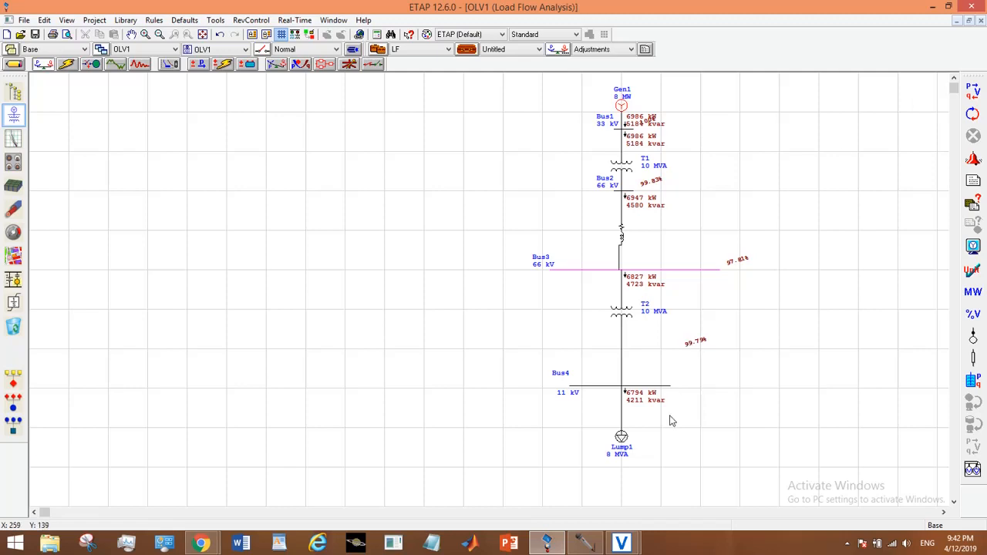
pyautogui.moveTo(579, 543)
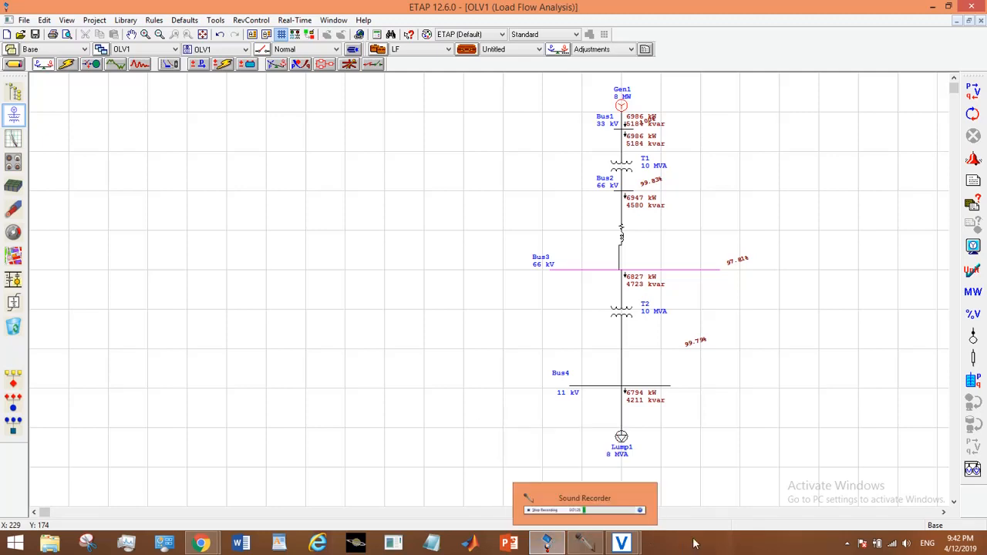
pyautogui.click(849, 544)
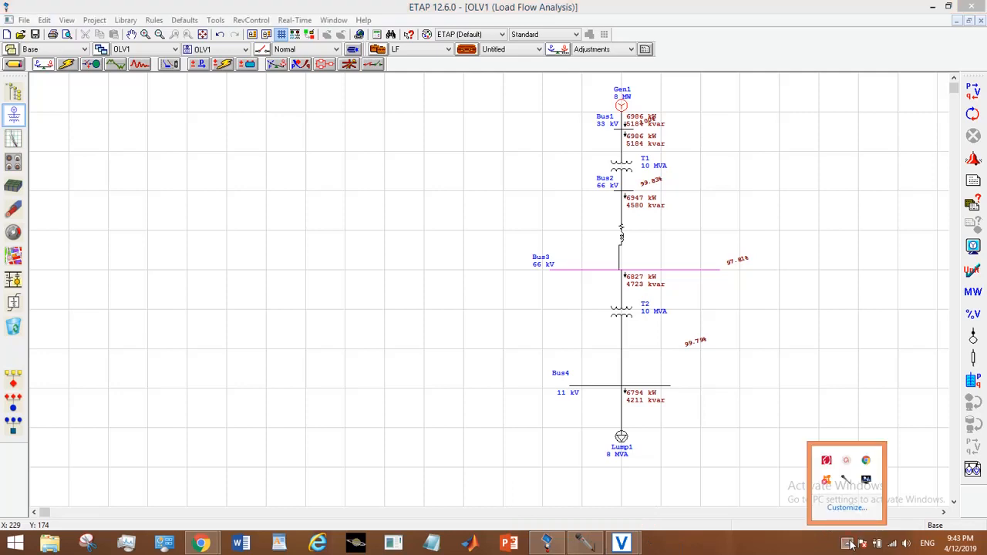
pyautogui.click(846, 461)
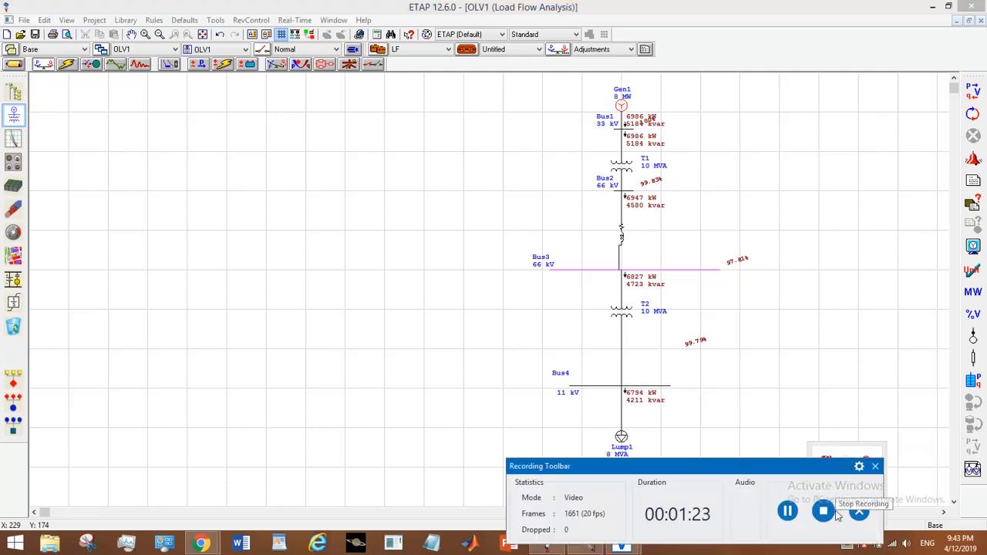